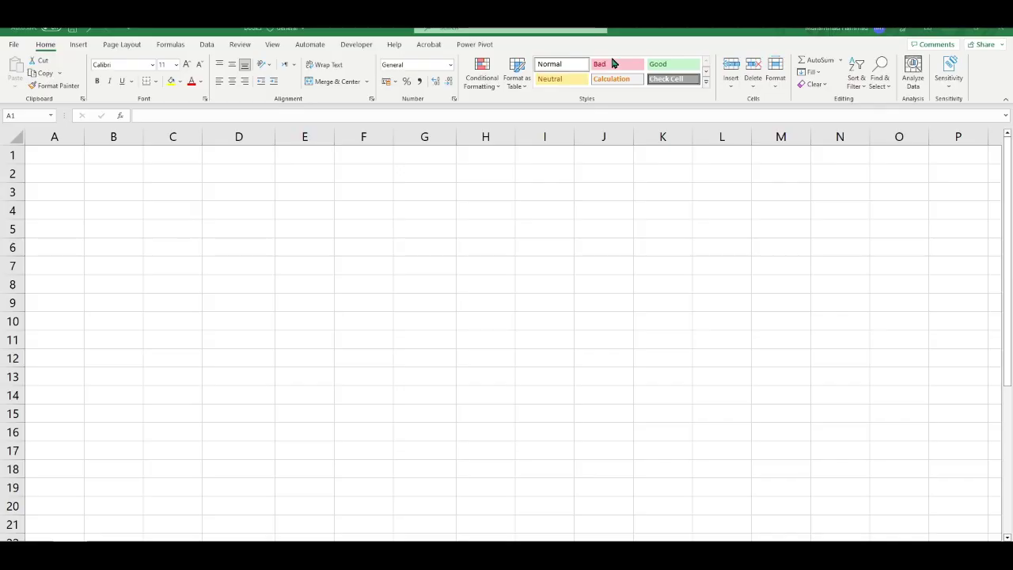
Step: Enter 1 and 2 in A1:A2 and extend that pattern to number A1:A41 from 1 to 41
click(63, 158)
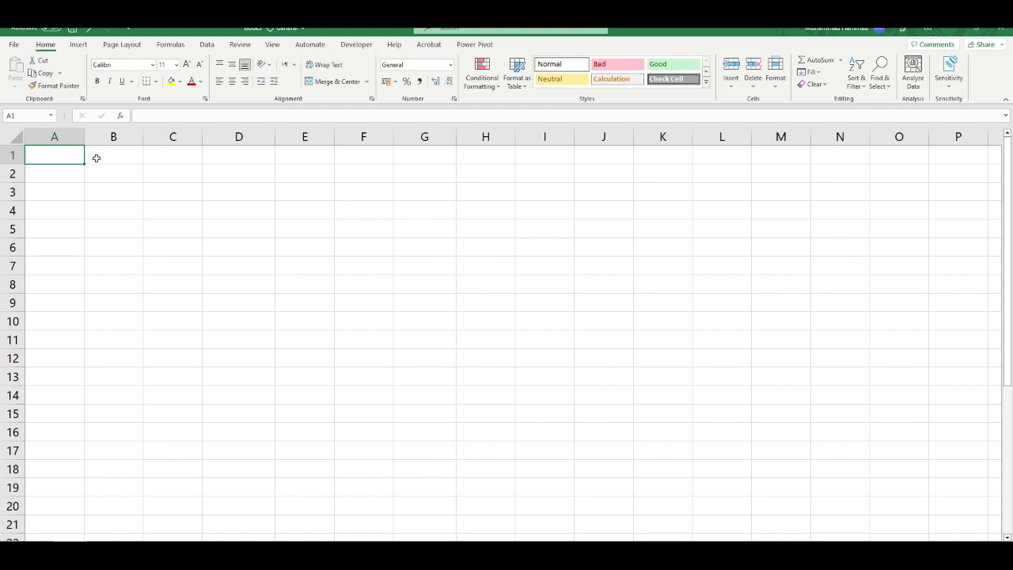
text(1)
key(Return)
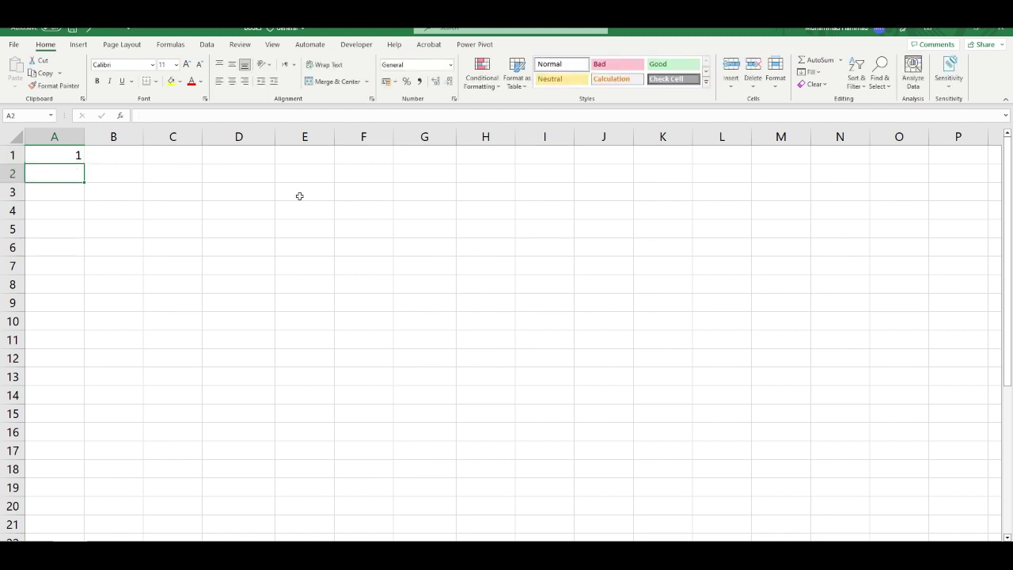
text(2)
key(Return)
click(39, 156)
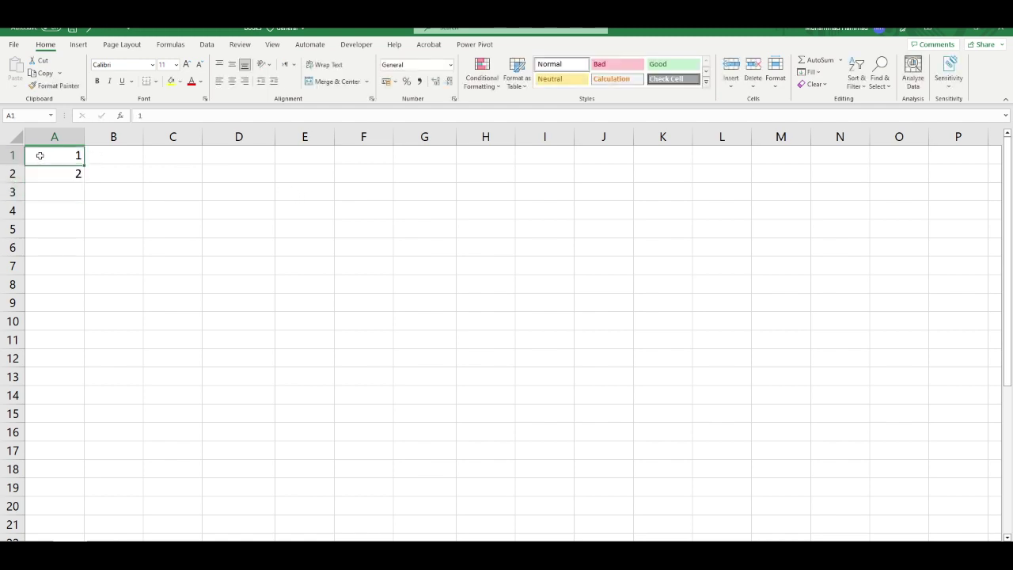
drag(40, 156, 48, 172)
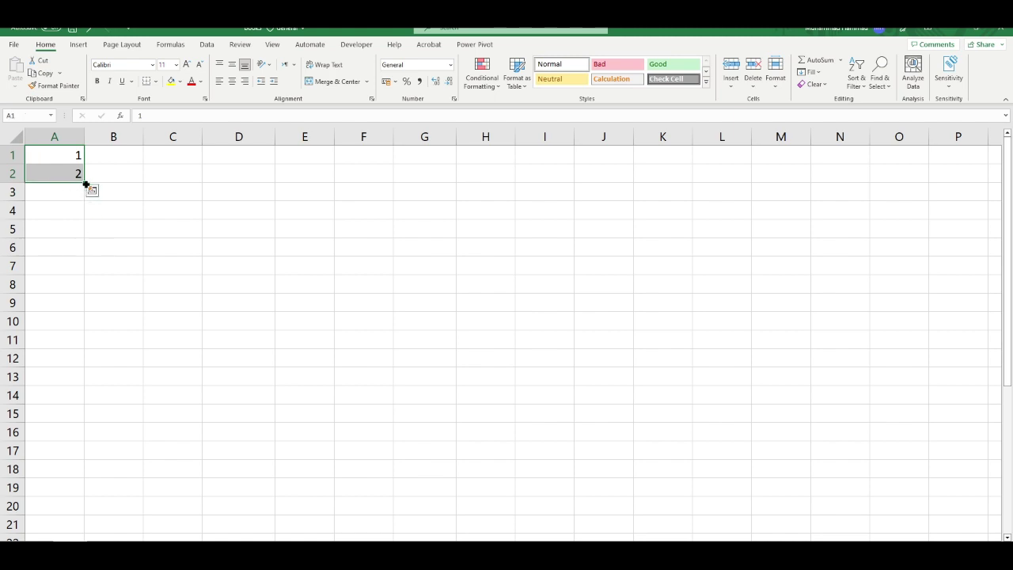
drag(86, 184, 75, 540)
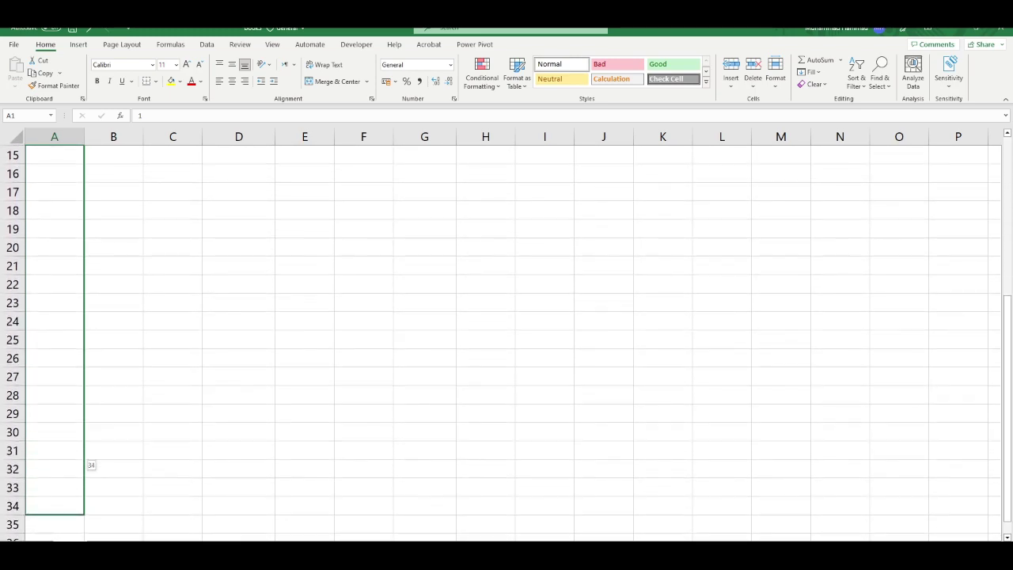
drag(75, 540, 75, 506)
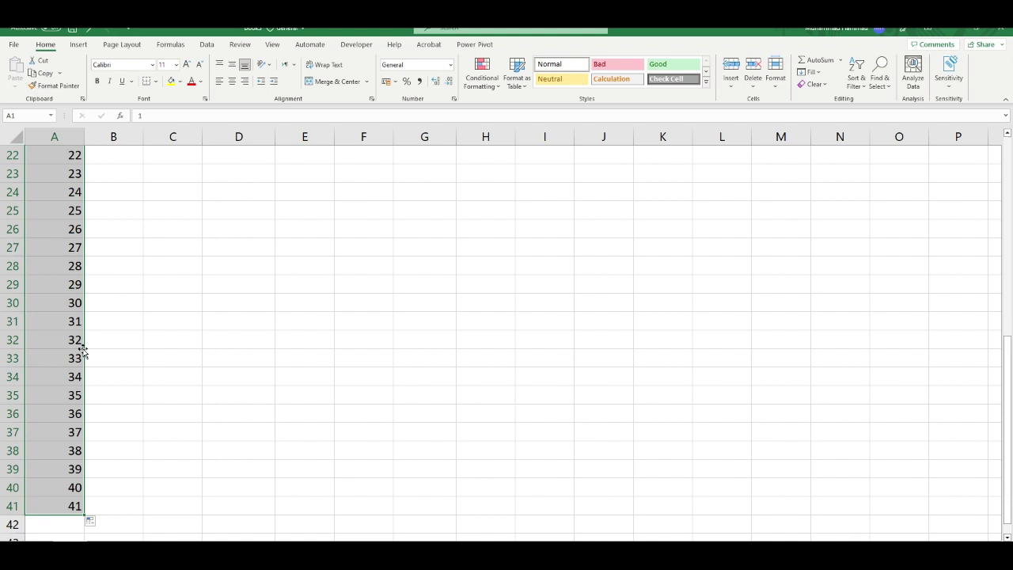
scroll(56, 342, up, 4)
scroll(56, 342, up, 3)
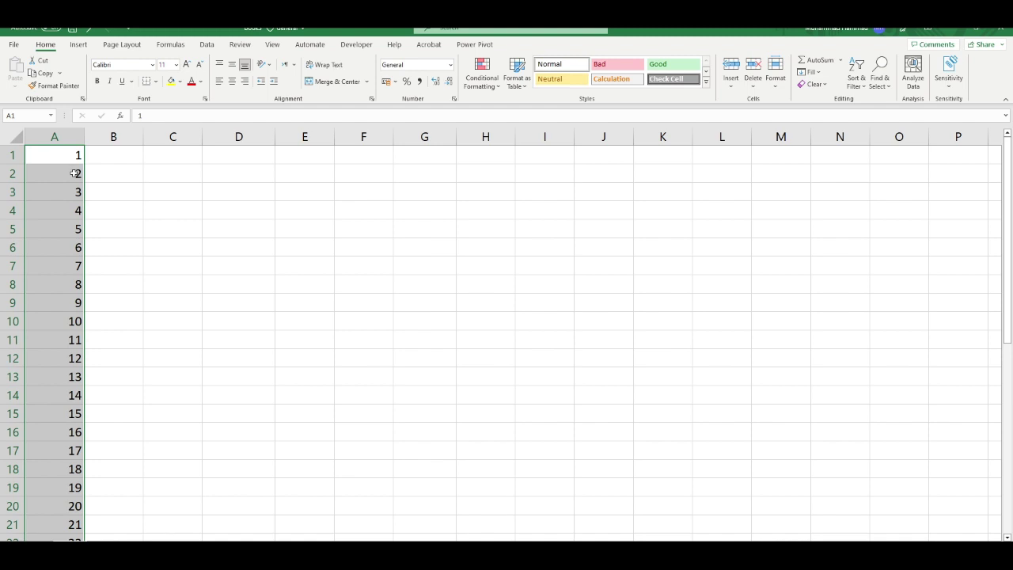
Step: Enter 1 in C1 and copy it down column C to C41
click(173, 149)
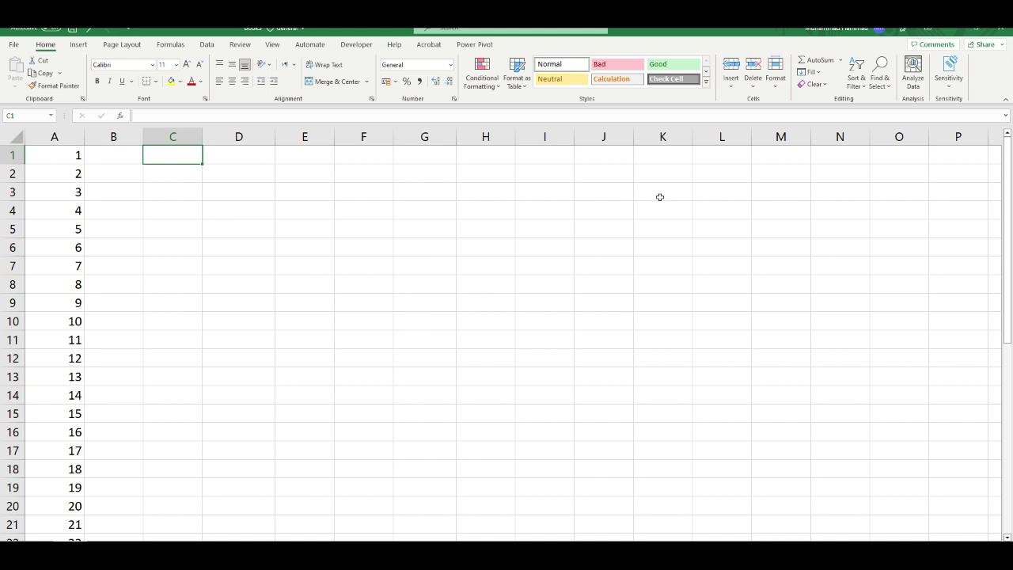
text(1)
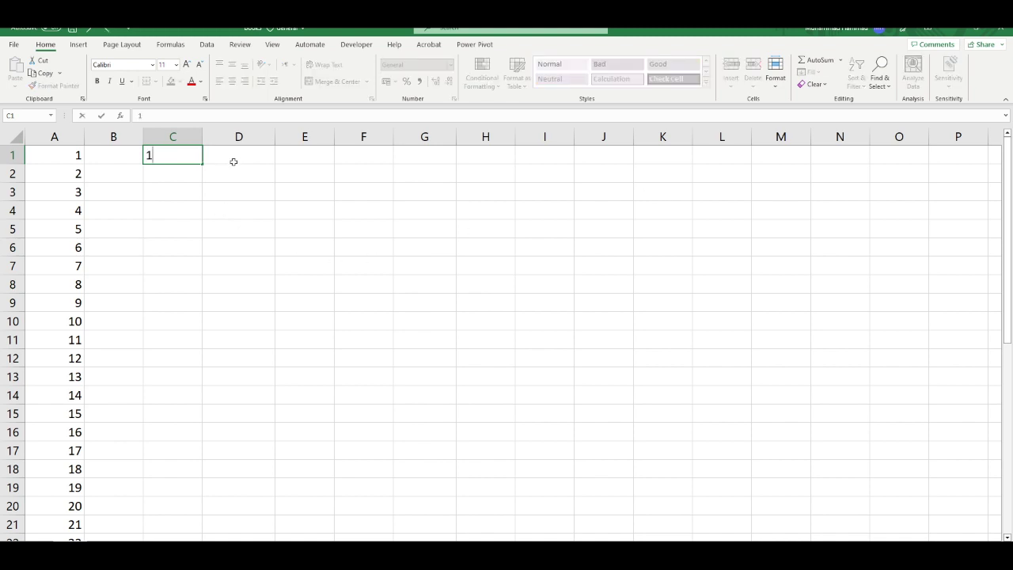
drag(205, 166, 168, 540)
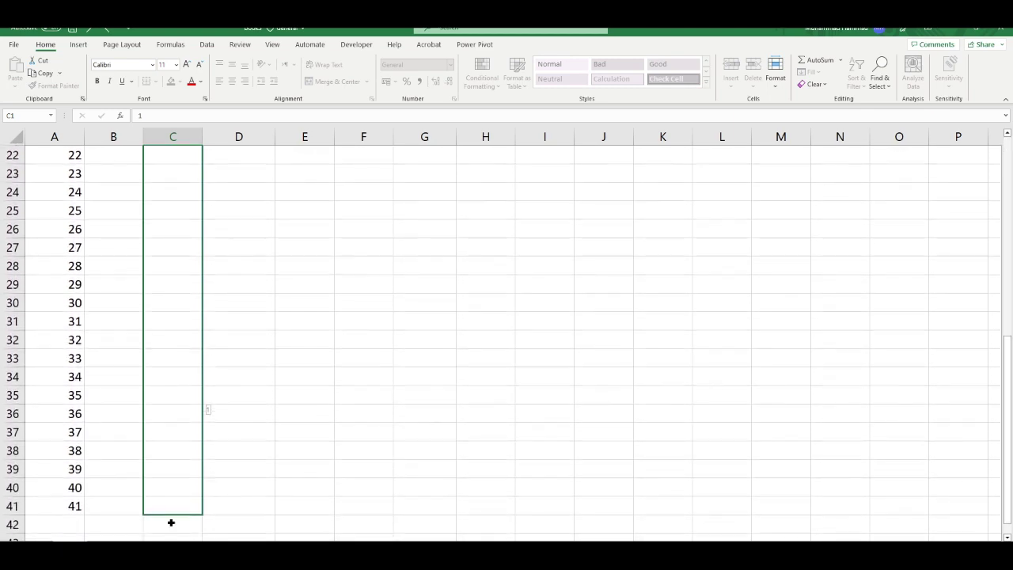
drag(168, 539, 174, 514)
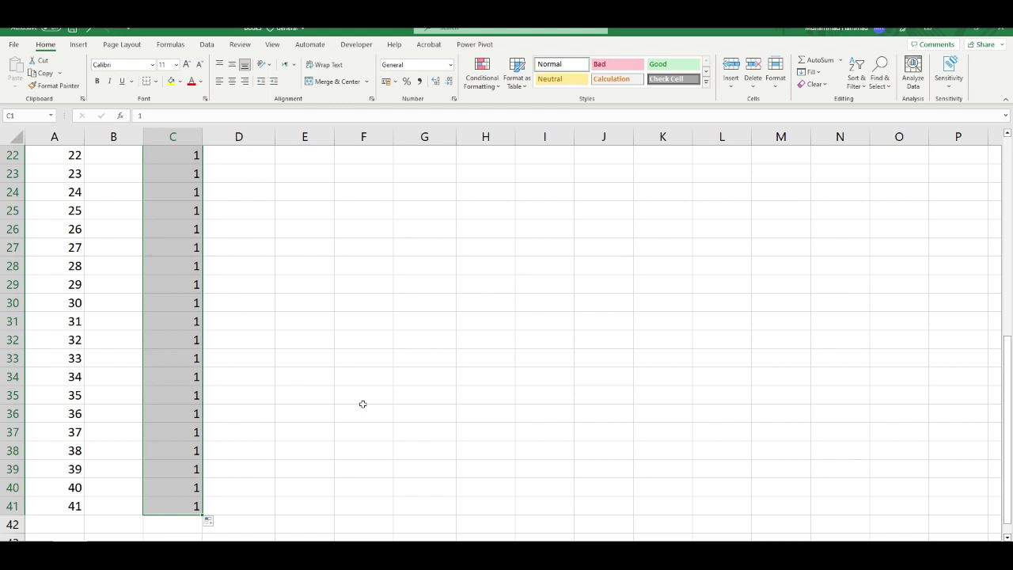
Step: Convert the copied 1s in C1:C41 into a 1–41 counting series with Fill Series
scroll(362, 403, down, 1)
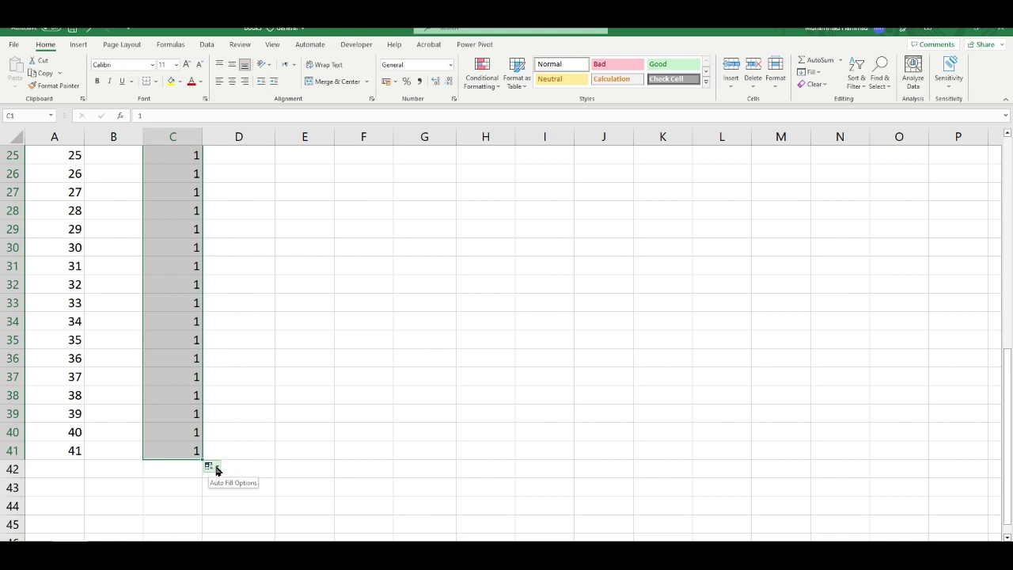
click(218, 469)
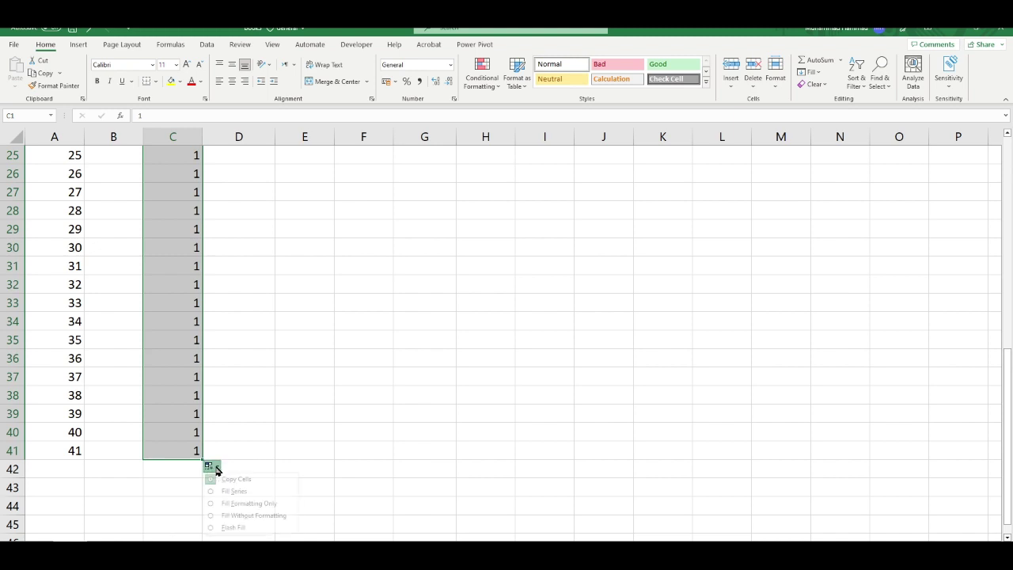
scroll(262, 466, down, 1)
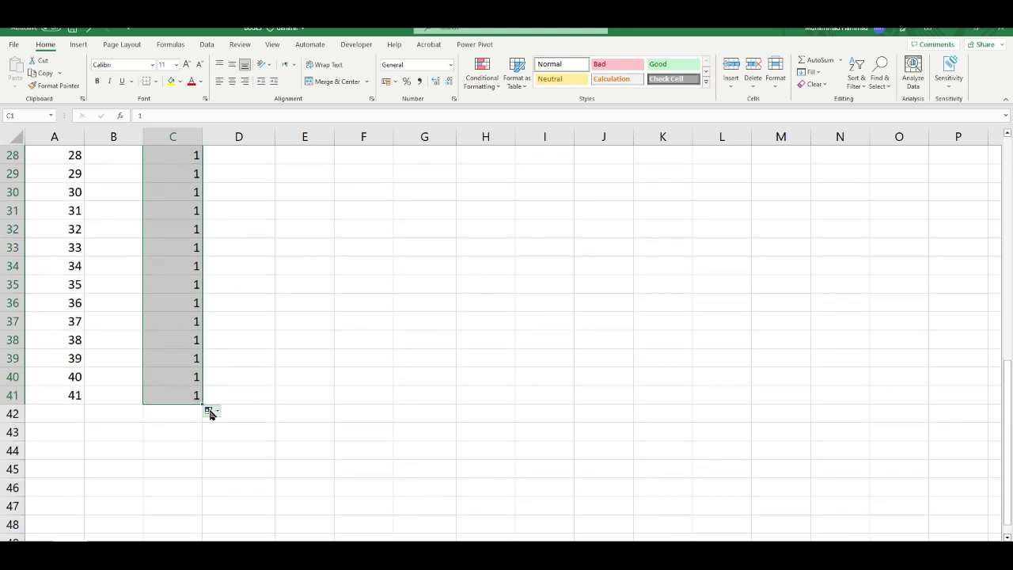
click(217, 411)
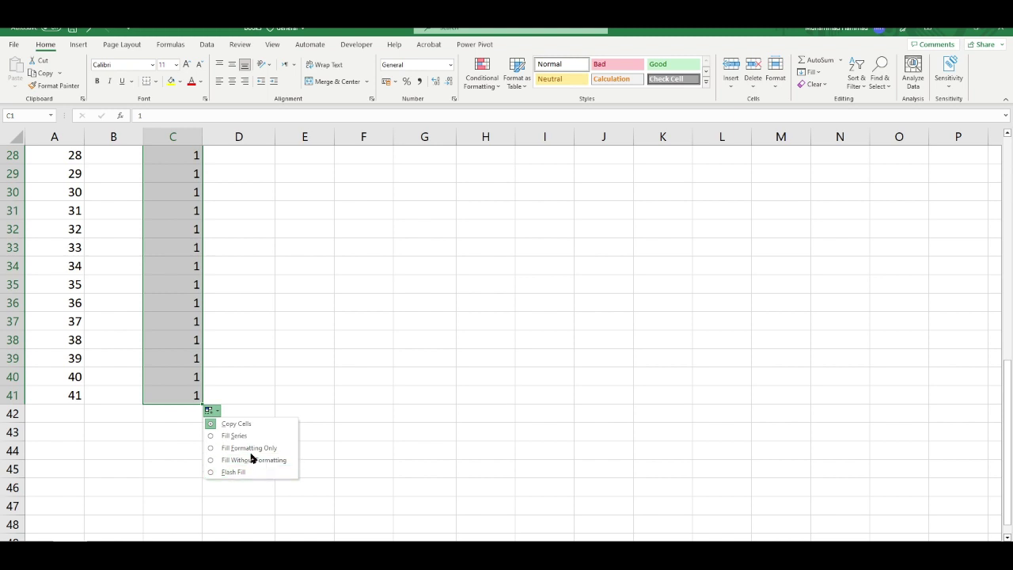
click(237, 436)
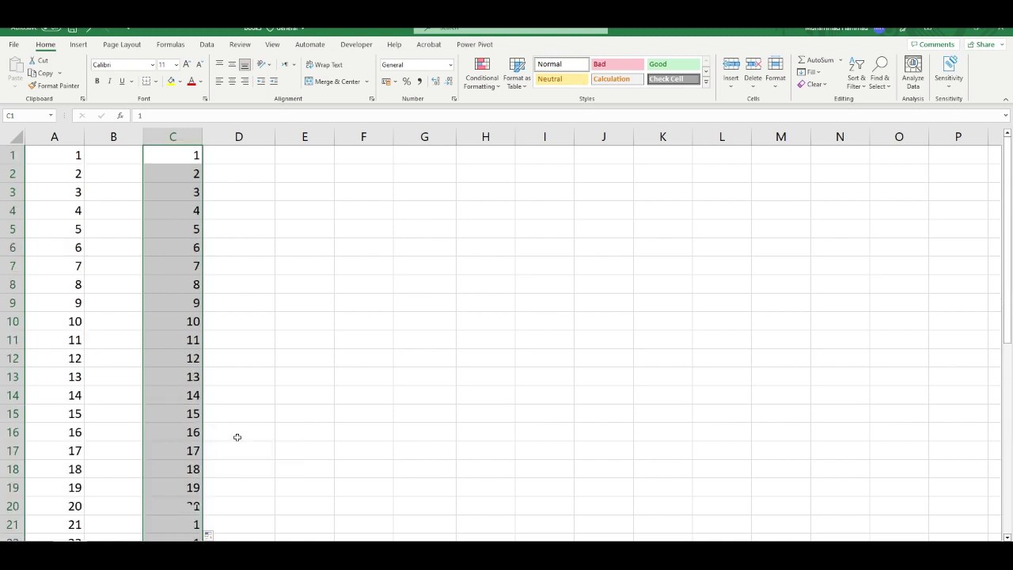
scroll(236, 436, down, 5)
scroll(236, 437, down, 3)
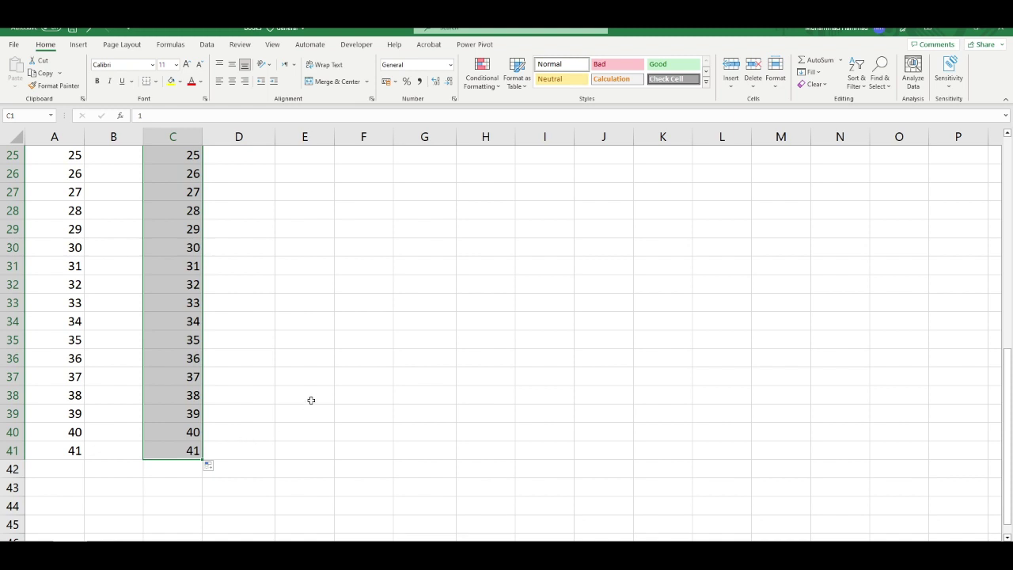
scroll(308, 399, up, 5)
click(297, 153)
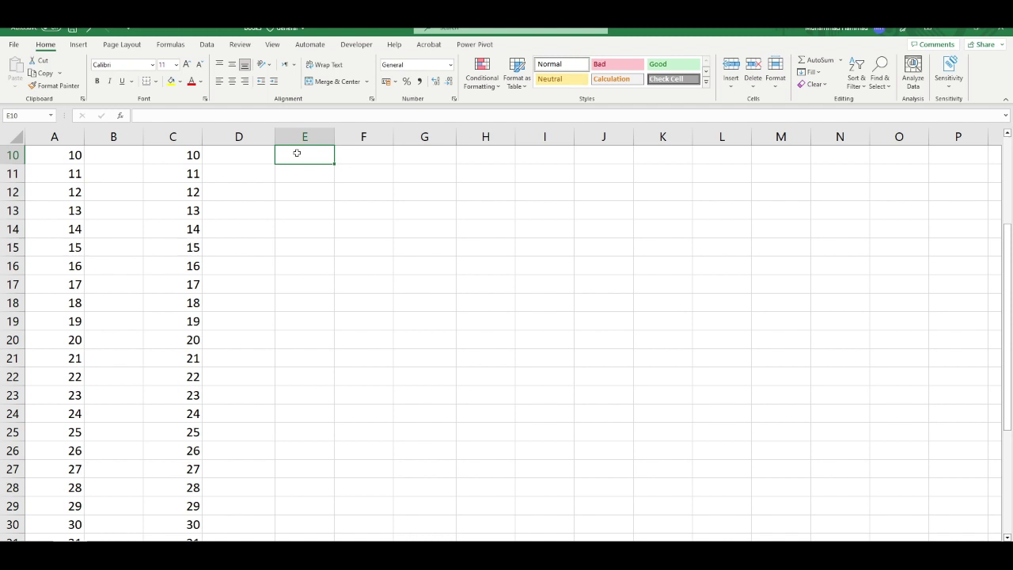
Step: Fill E10:E16 with weekday names Sunday through Saturday and widen column E to fit
double_click(297, 153)
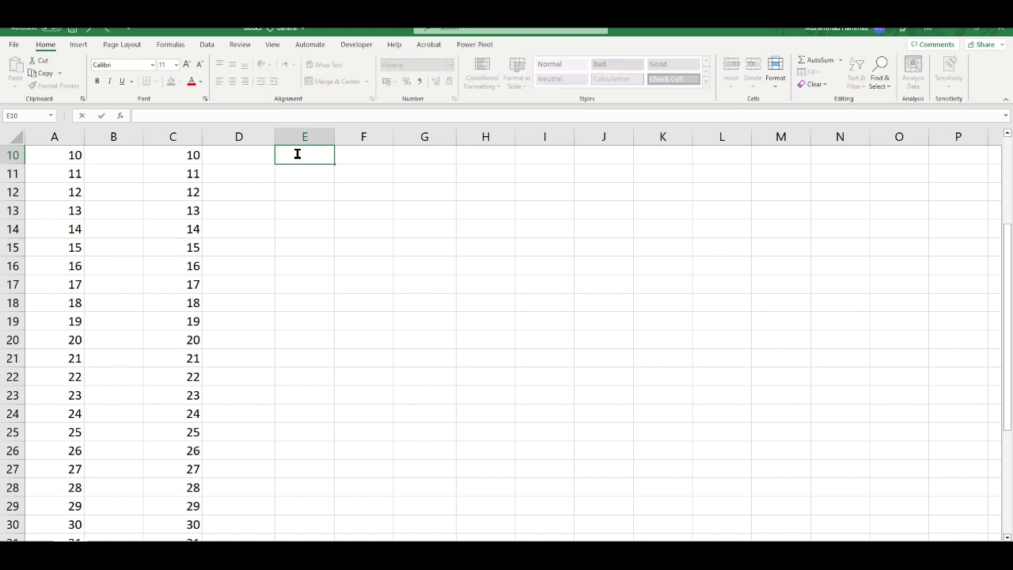
text(Sunday)
click(362, 161)
click(313, 155)
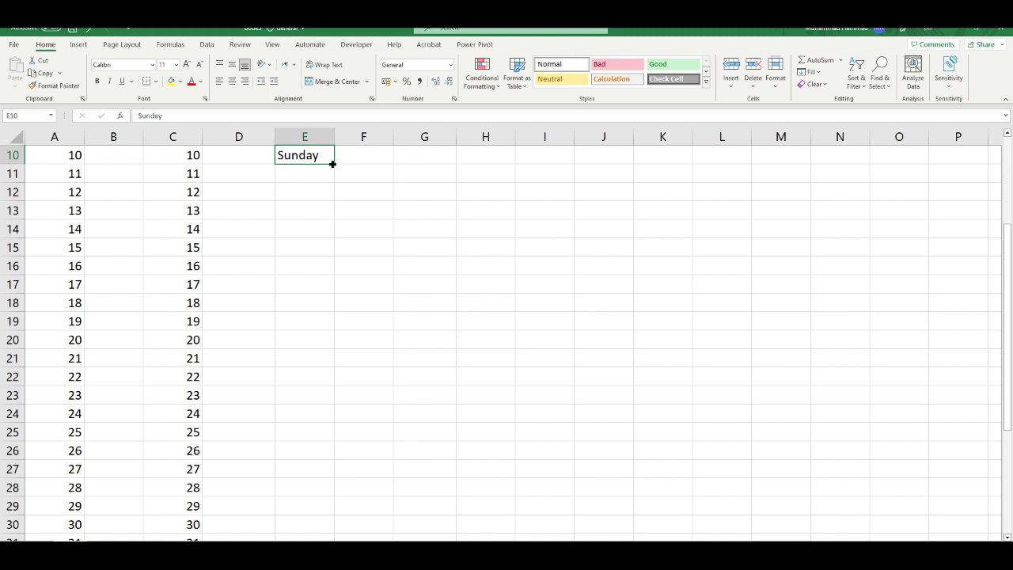
drag(333, 164, 329, 269)
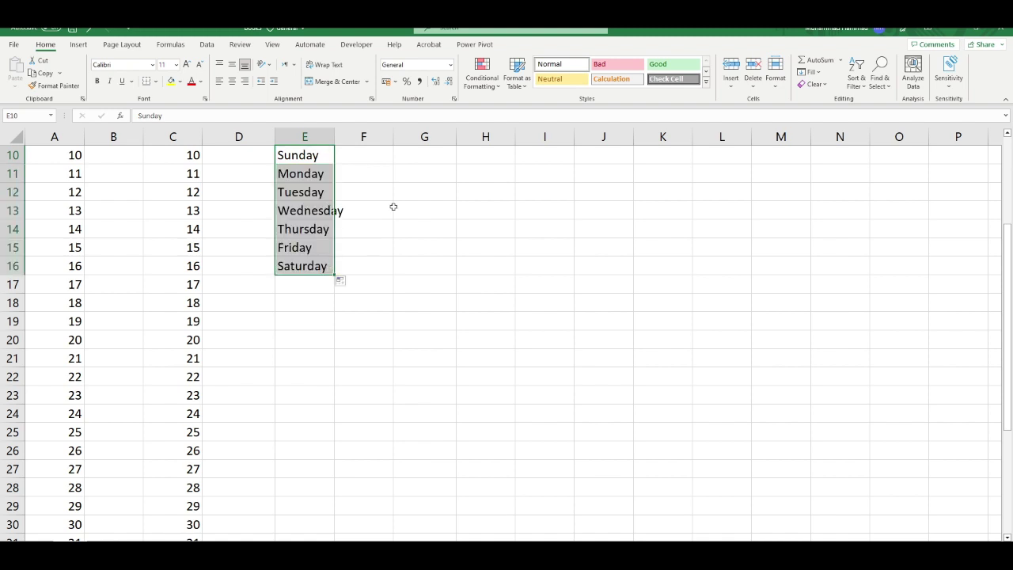
double_click(333, 136)
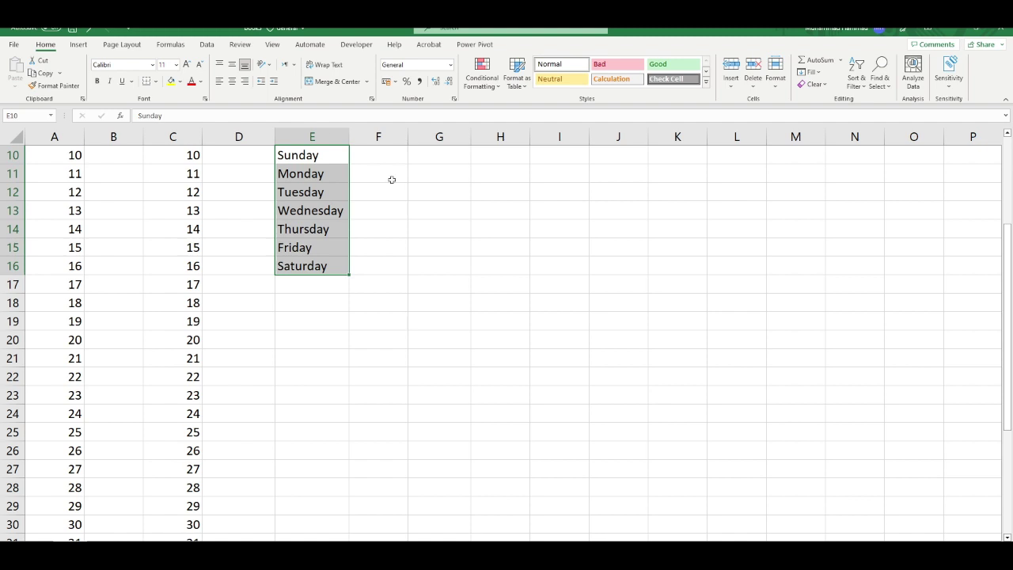
Step: Enter sun in G10 and auto-fill the abbreviations sun through sat down to G16
click(443, 161)
text(s)
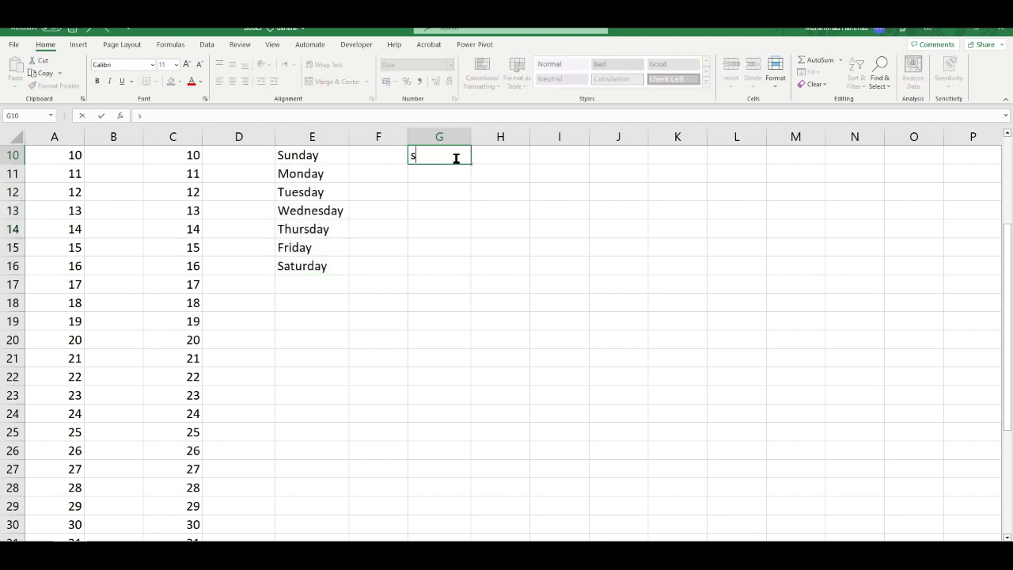
text(un)
key(Return)
click(439, 158)
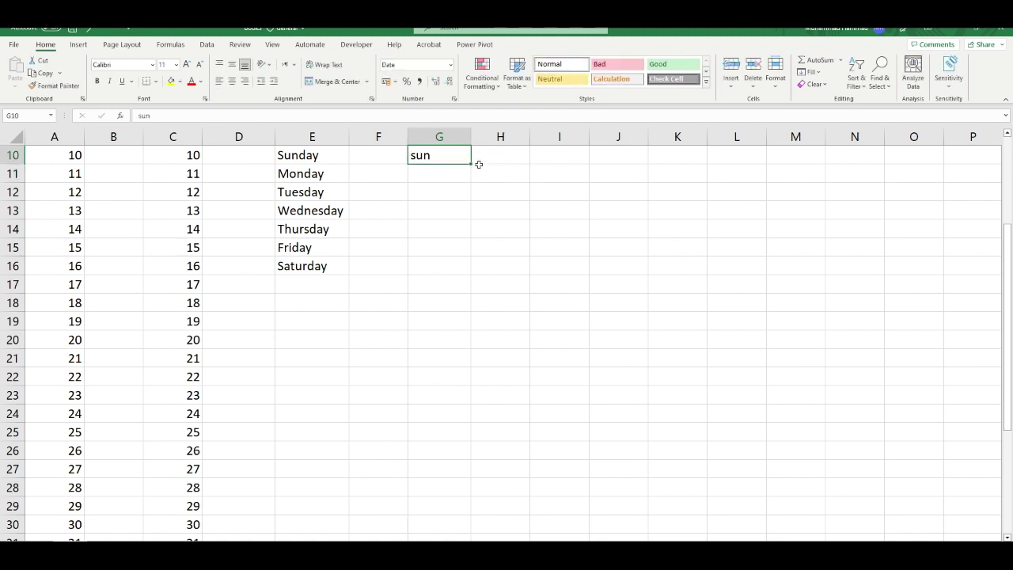
drag(471, 169, 459, 270)
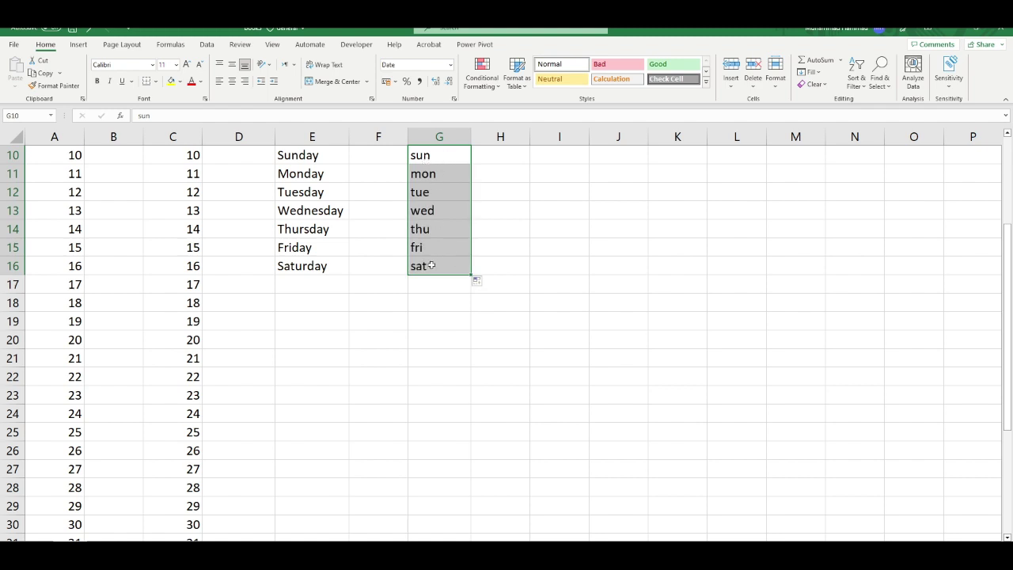
click(563, 153)
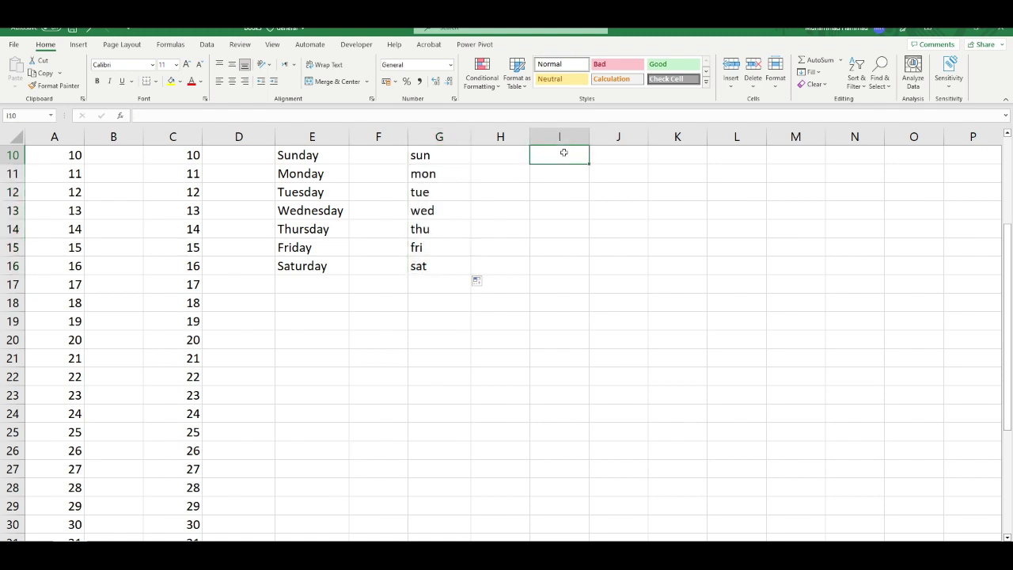
Step: Fill I10:I21 with months january through december and autofit column I
text(januar)
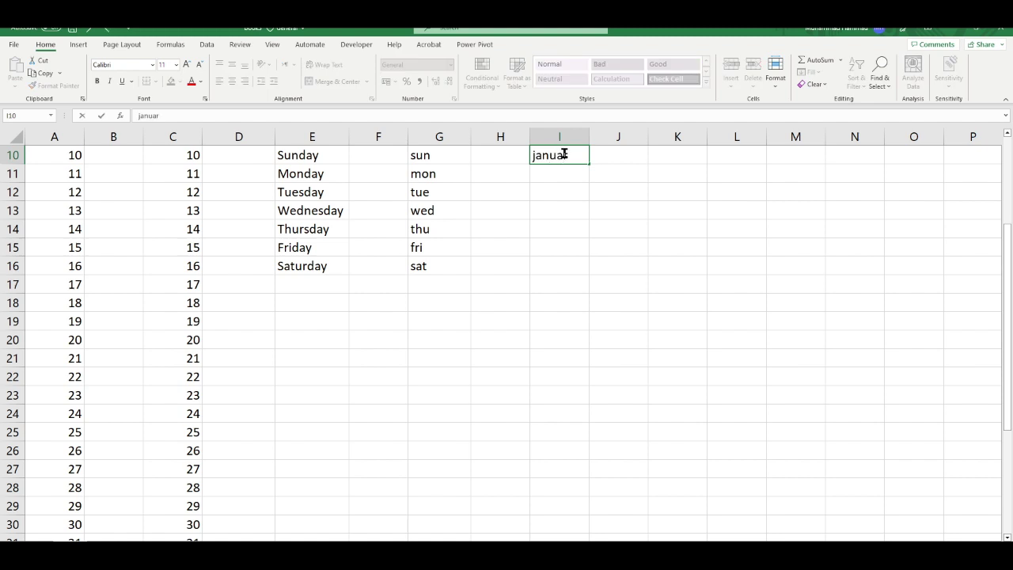
text(y)
key(Return)
click(564, 155)
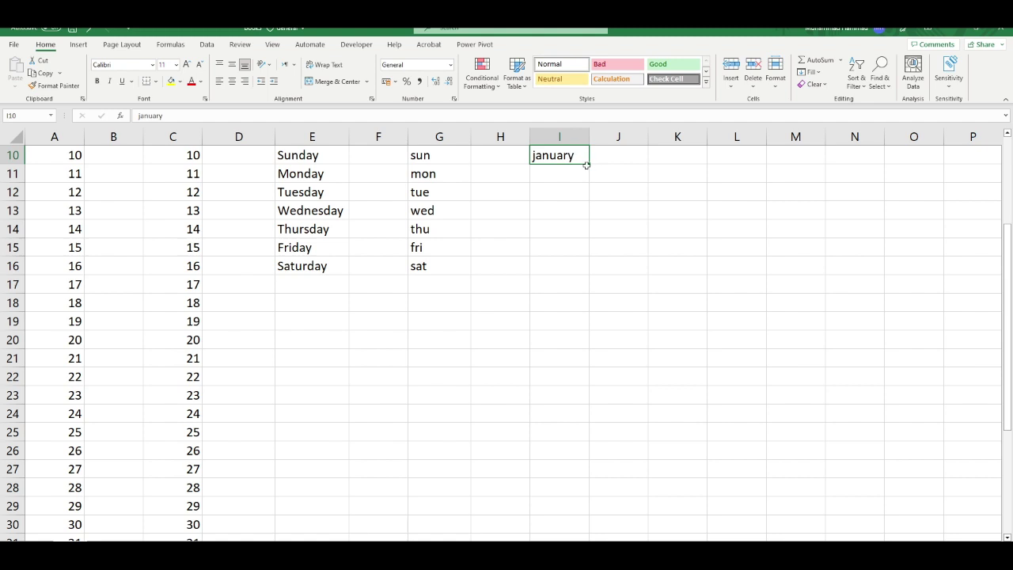
drag(592, 165, 575, 364)
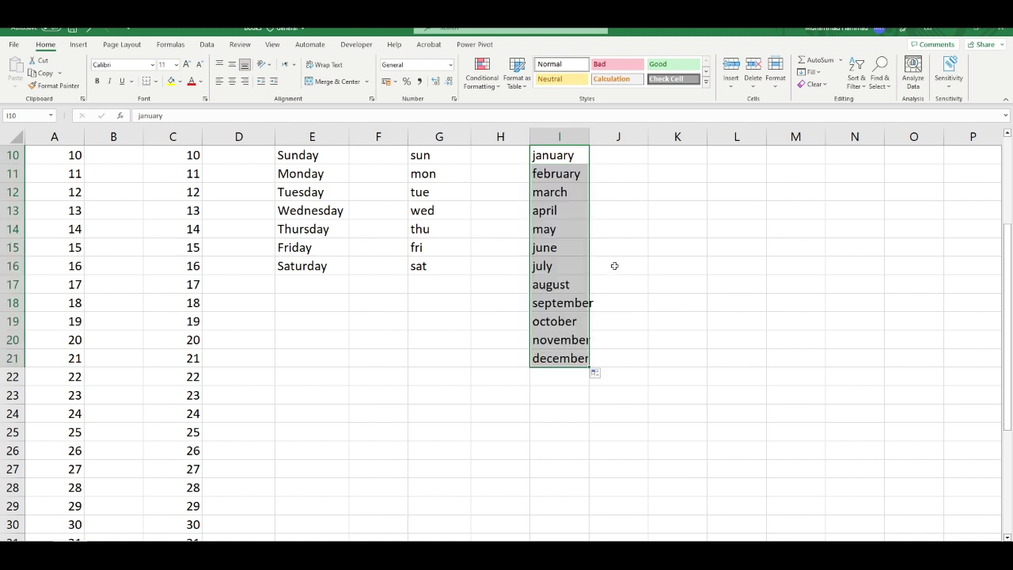
double_click(589, 136)
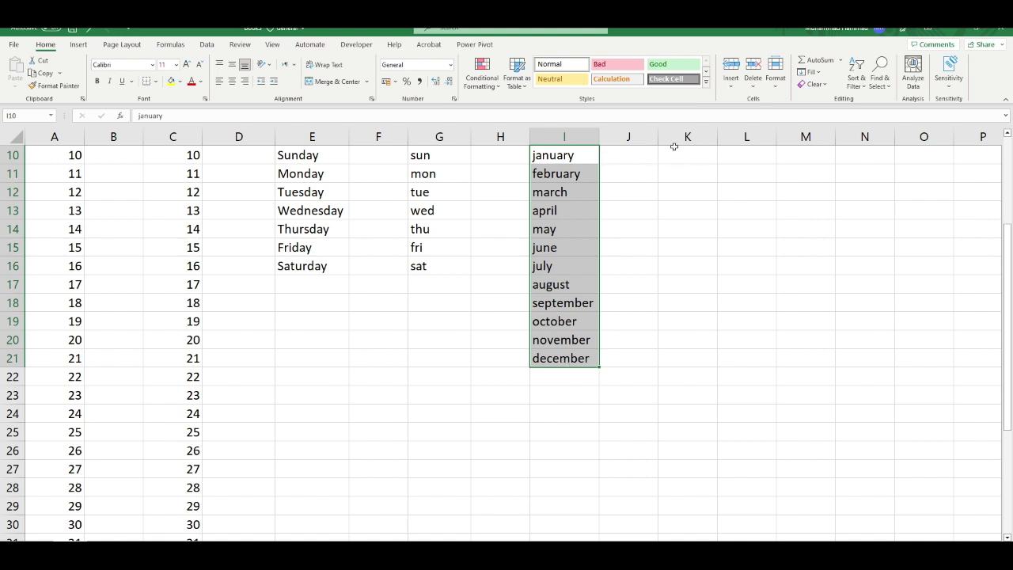
Step: Enter jan in J10 and auto-fill abbreviations jan through dec down to J21
click(629, 159)
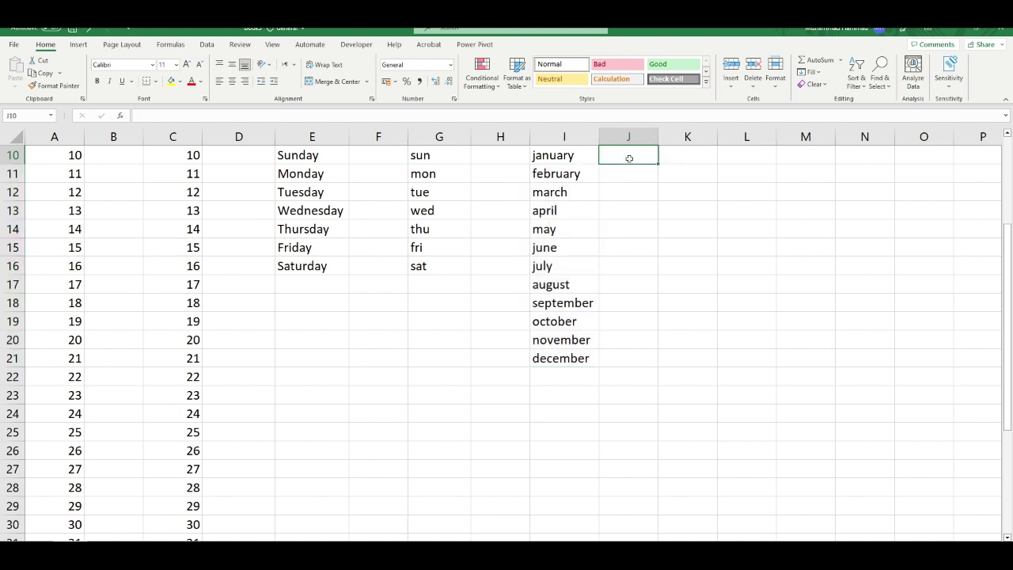
text(jan)
key(Return)
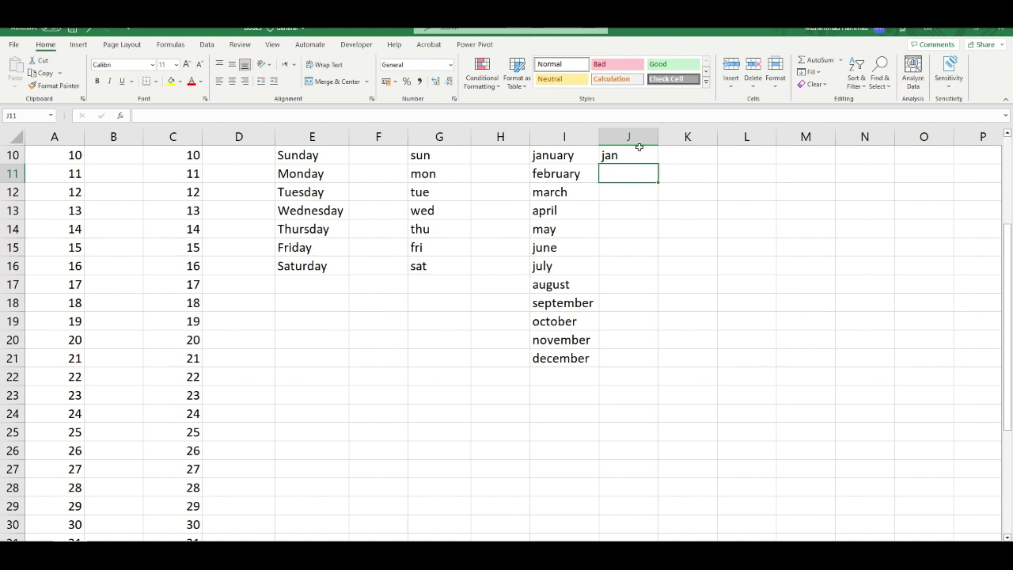
click(639, 150)
drag(657, 163, 660, 369)
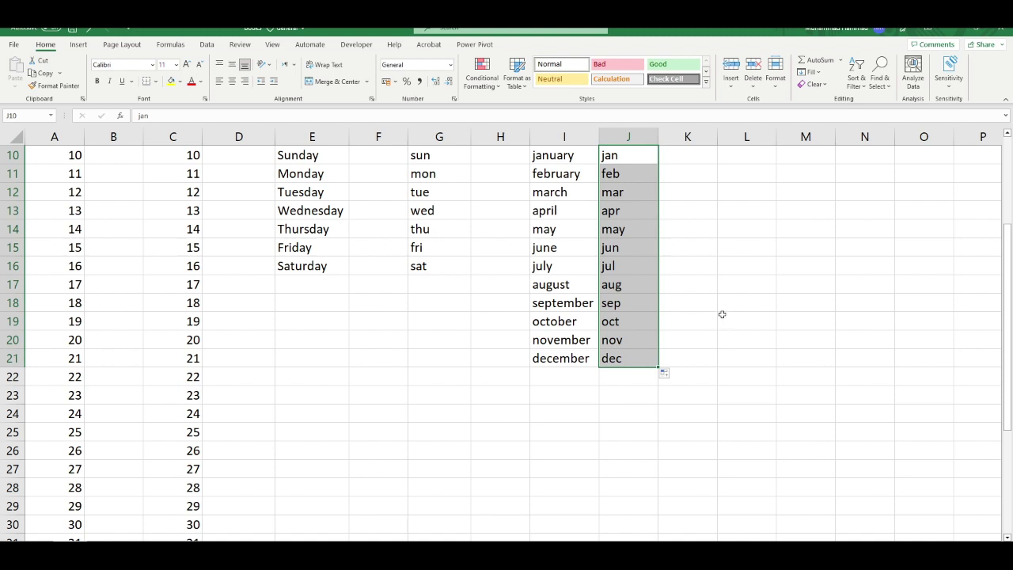
click(758, 156)
click(688, 159)
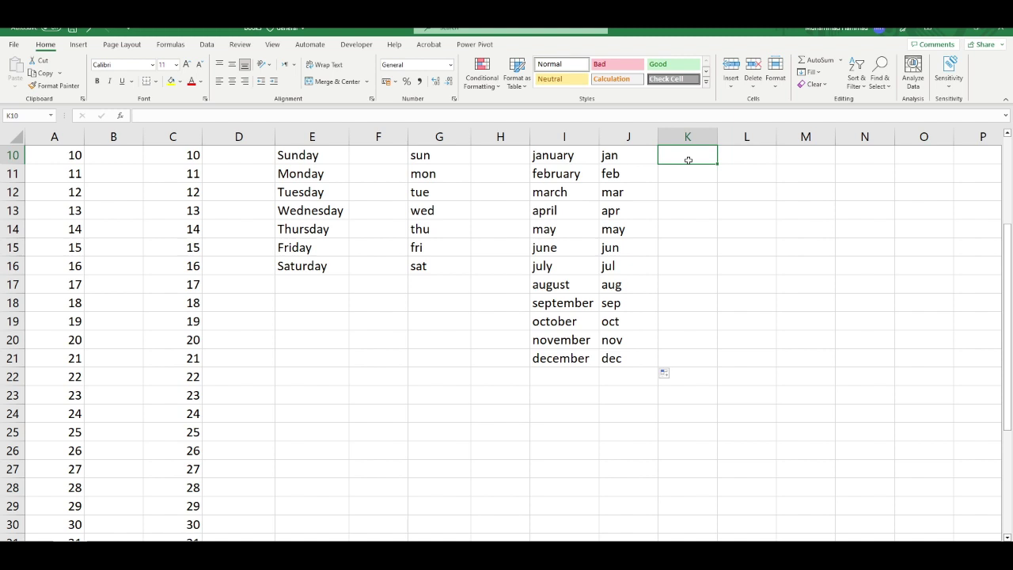
Step: Type 1-1-2023 into K10 so it holds the date 01/01/2023, then reselect it
double_click(699, 155)
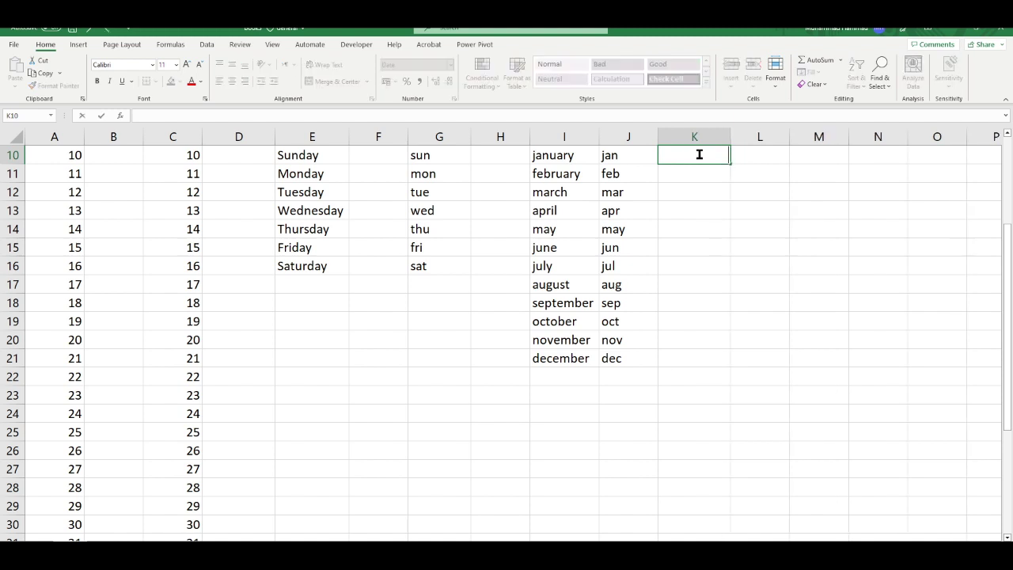
text(1-1-2)
text(023)
key(Return)
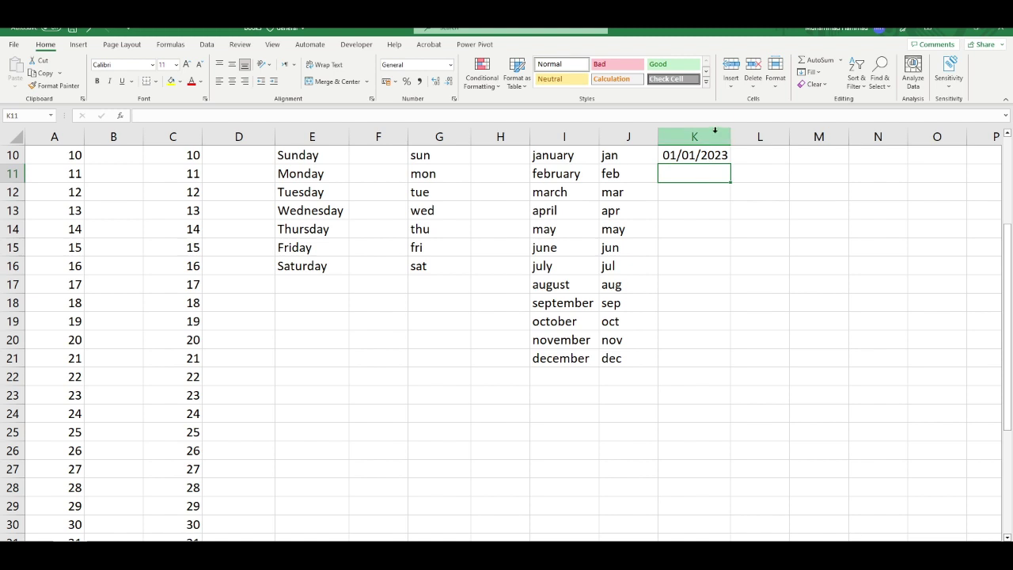
click(709, 154)
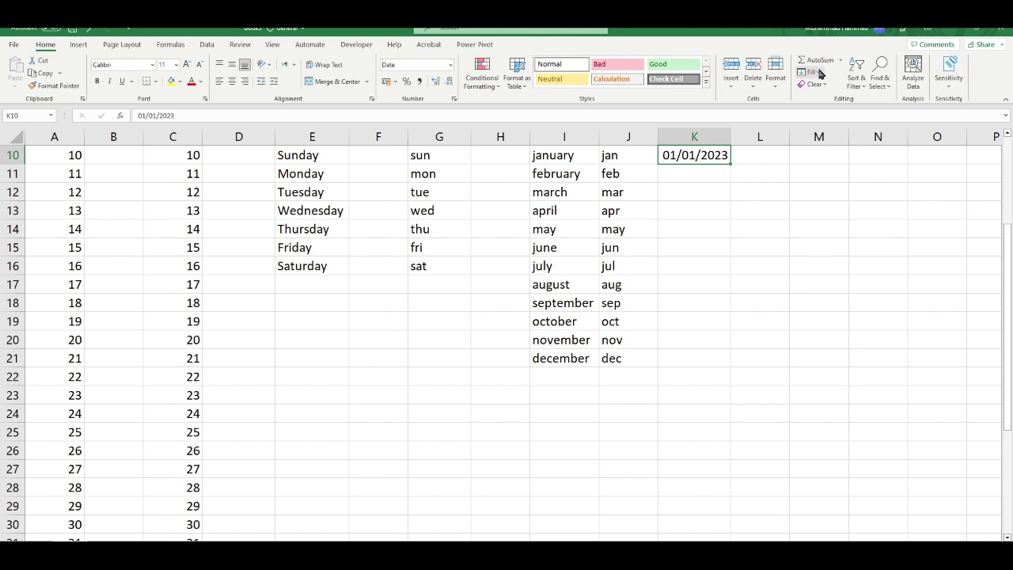
Step: Create a Columns, Date, Weekday series from K10 with stop value 31 January 2023
click(821, 73)
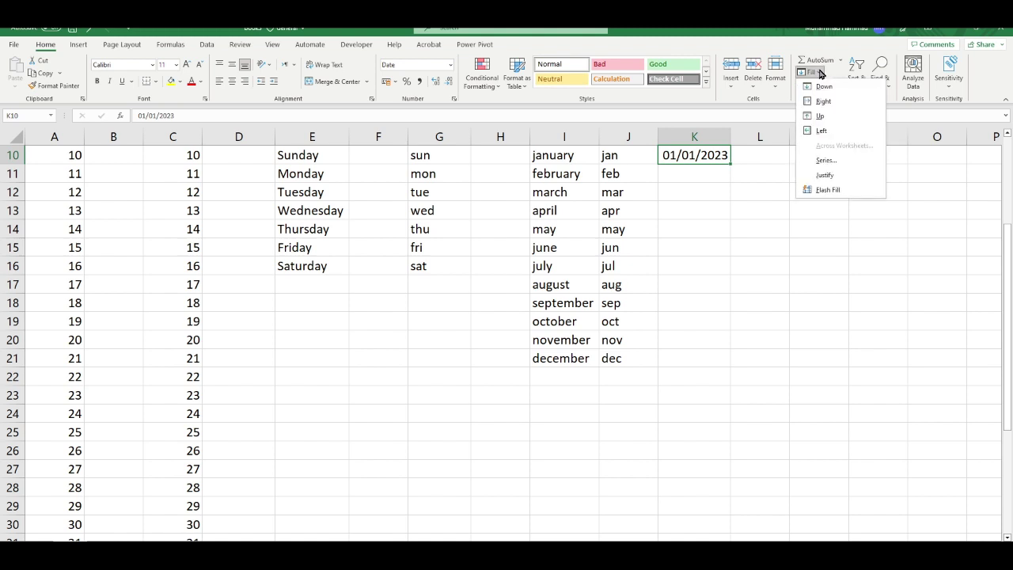
click(827, 160)
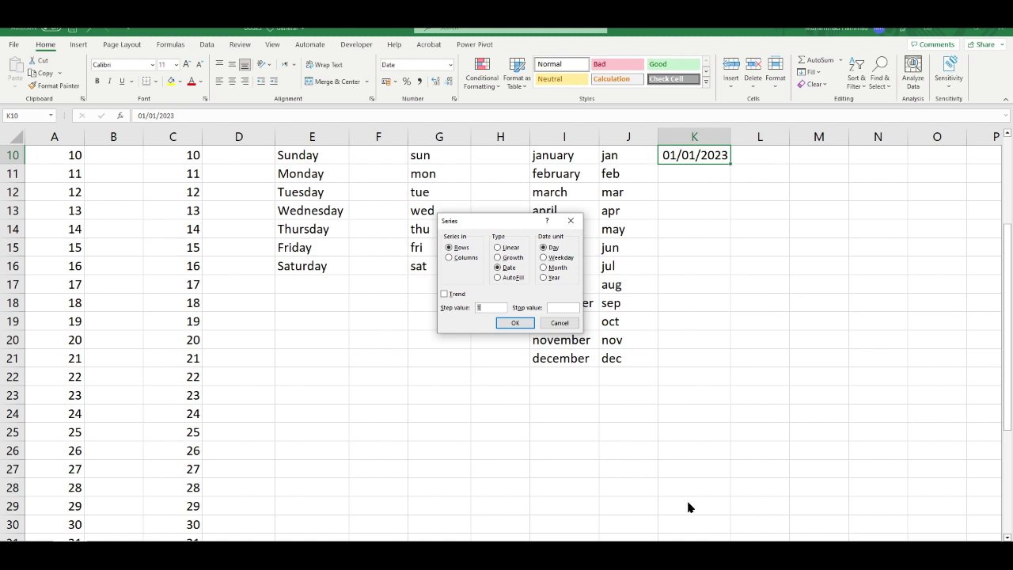
click(460, 260)
click(546, 258)
click(567, 307)
text(31-)
text(-2023)
click(515, 323)
scroll(714, 230, down, 1)
scroll(715, 229, down, 4)
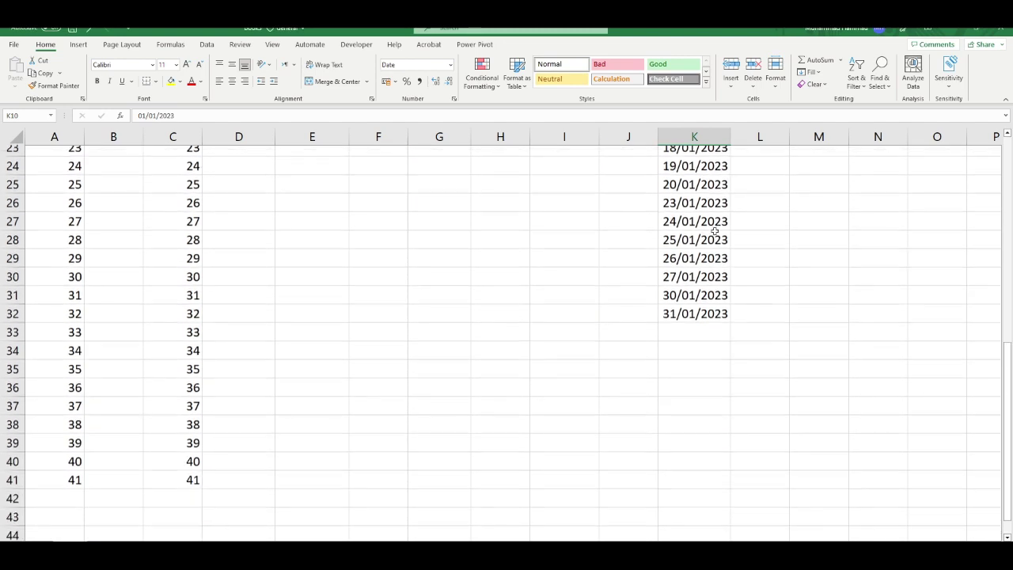
scroll(704, 284, up, 4)
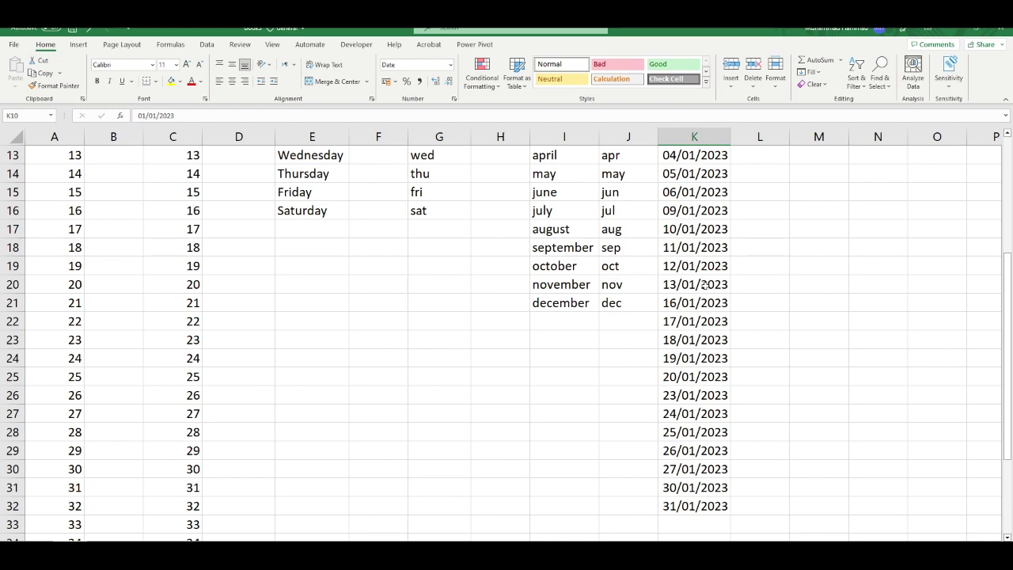
scroll(705, 284, up, 2)
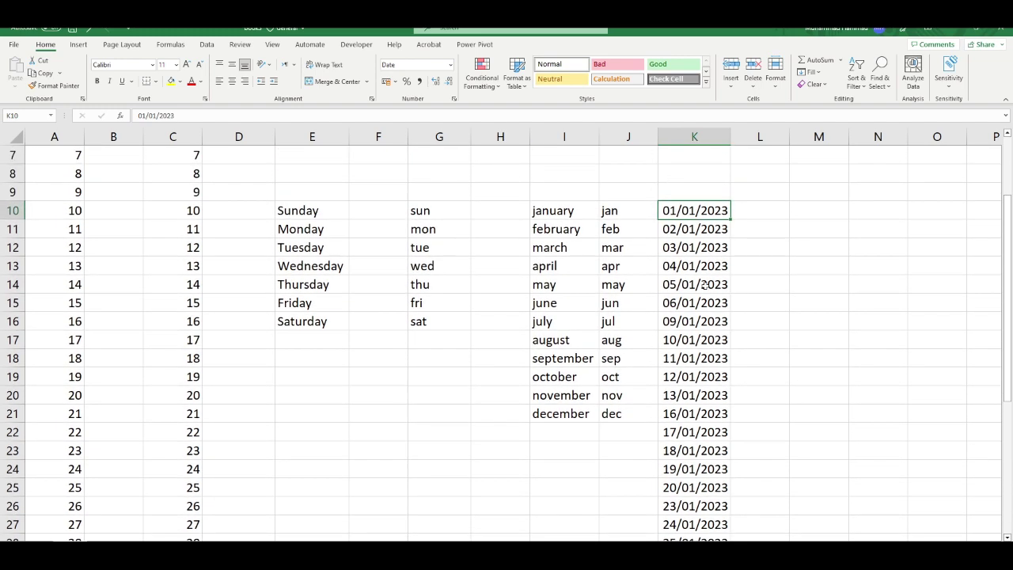
scroll(705, 285, down, 1)
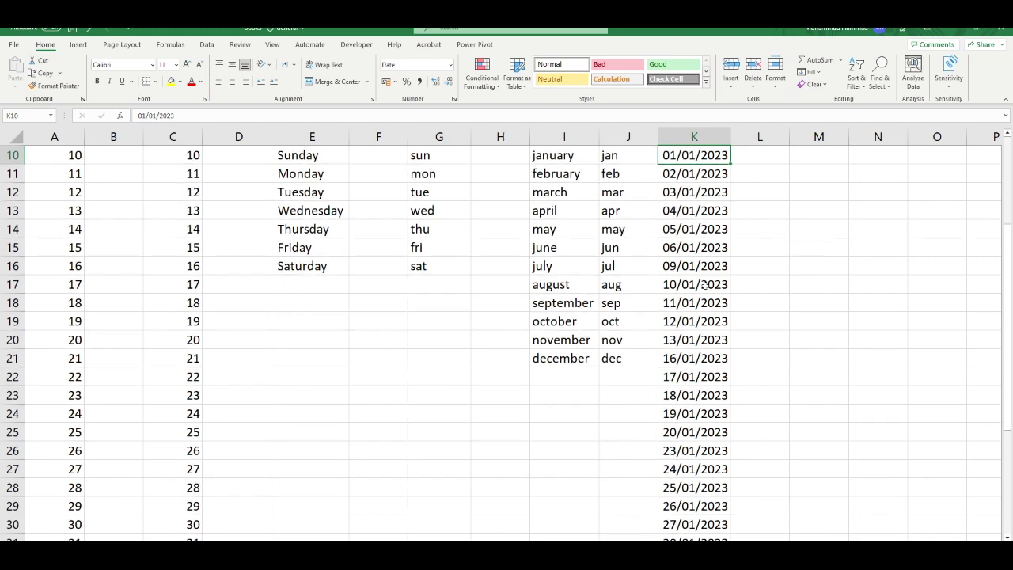